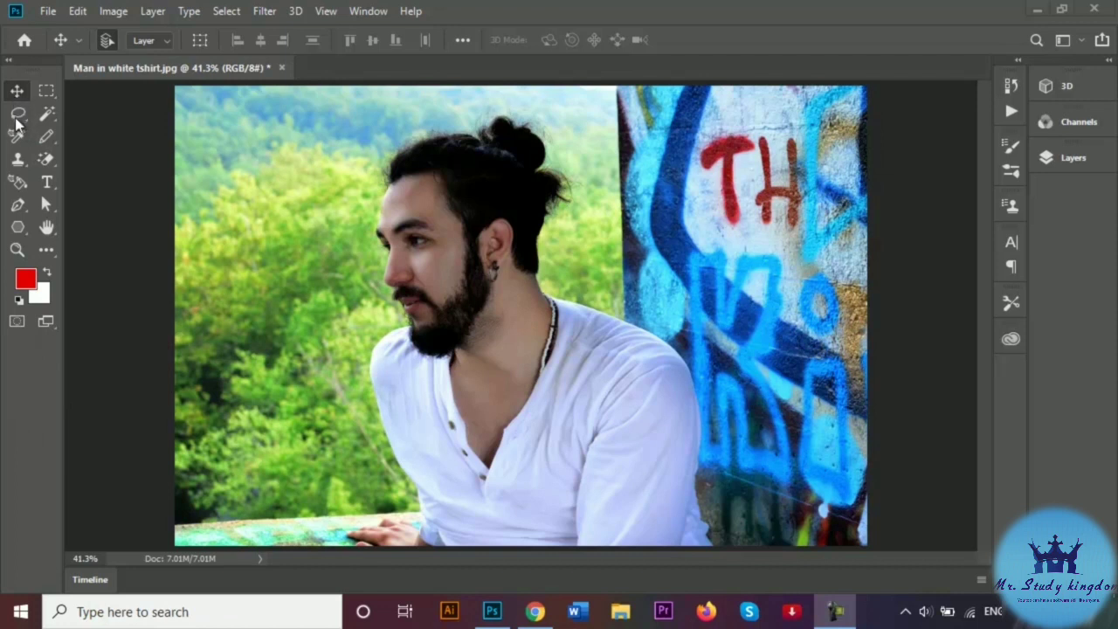
# - With the Lasso Tool, draw a closed freehand loop around the man's head, body and hand
pyautogui.click(18, 115)
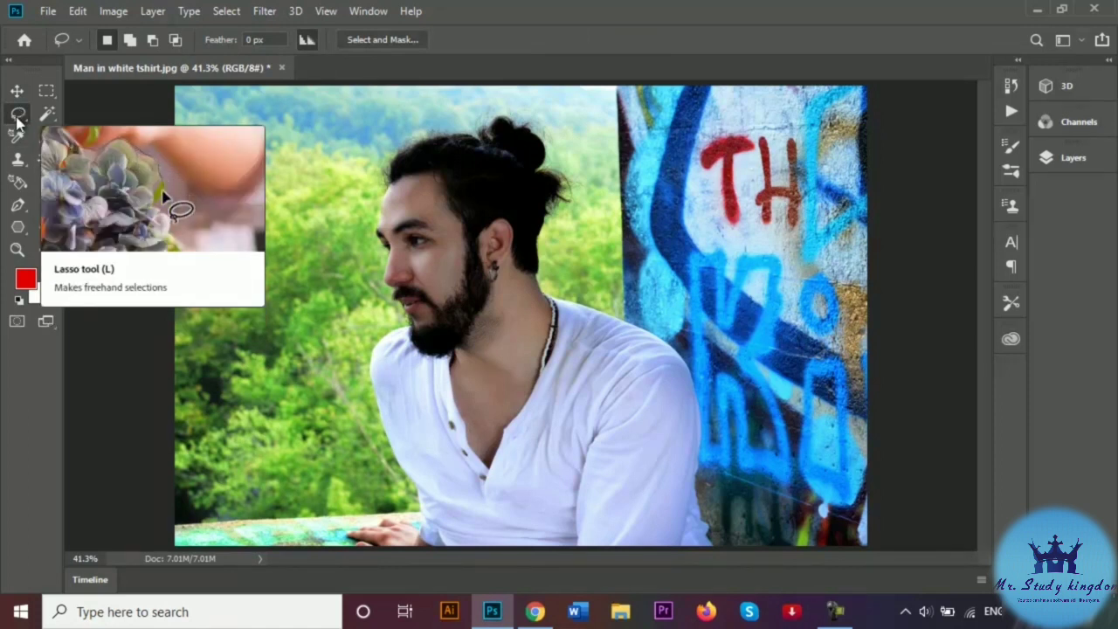
pyautogui.click(17, 116)
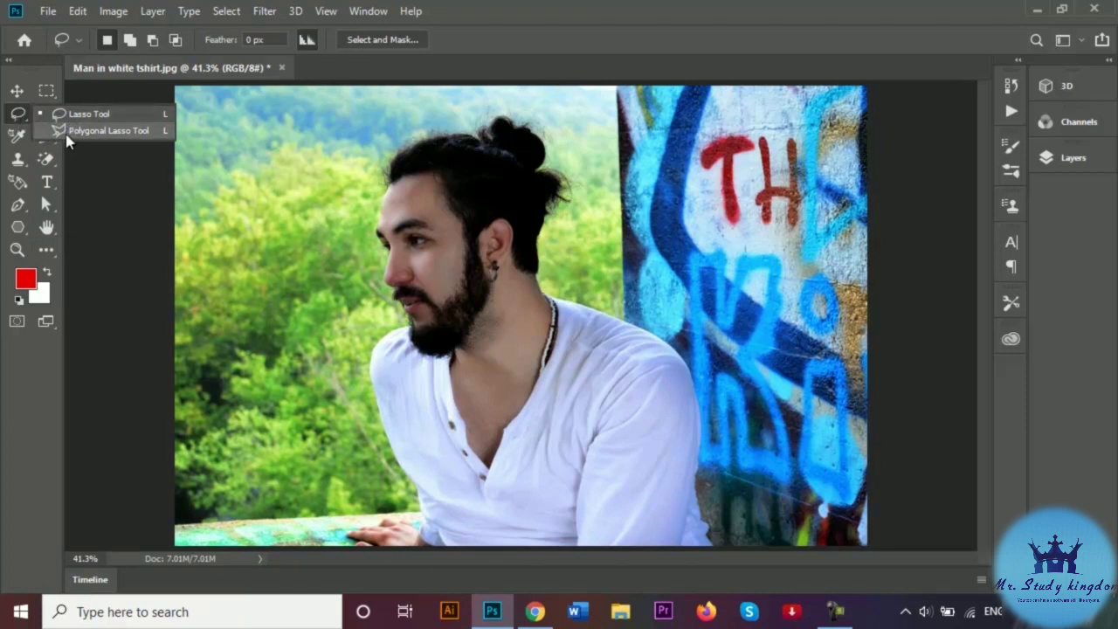
pyautogui.click(12, 124)
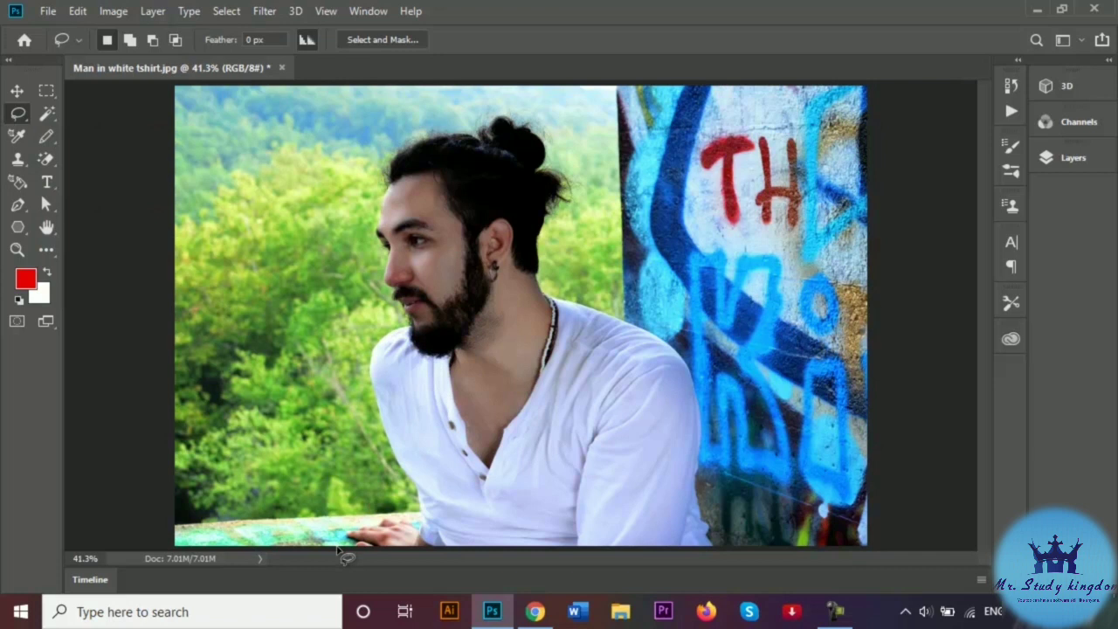
pyautogui.moveTo(338, 548)
pyautogui.mouseDown()
pyautogui.moveTo(342, 531)
pyautogui.moveTo(397, 517)
pyautogui.moveTo(394, 463)
pyautogui.moveTo(355, 365)
pyautogui.moveTo(356, 334)
pyautogui.moveTo(385, 300)
pyautogui.moveTo(376, 161)
pyautogui.moveTo(412, 131)
pyautogui.moveTo(524, 104)
pyautogui.moveTo(570, 142)
pyautogui.moveTo(578, 170)
pyautogui.moveTo(563, 276)
pyautogui.moveTo(688, 341)
pyautogui.moveTo(711, 369)
pyautogui.moveTo(738, 542)
pyautogui.moveTo(728, 560)
pyautogui.moveTo(647, 565)
pyautogui.moveTo(341, 566)
pyautogui.mouseUp()
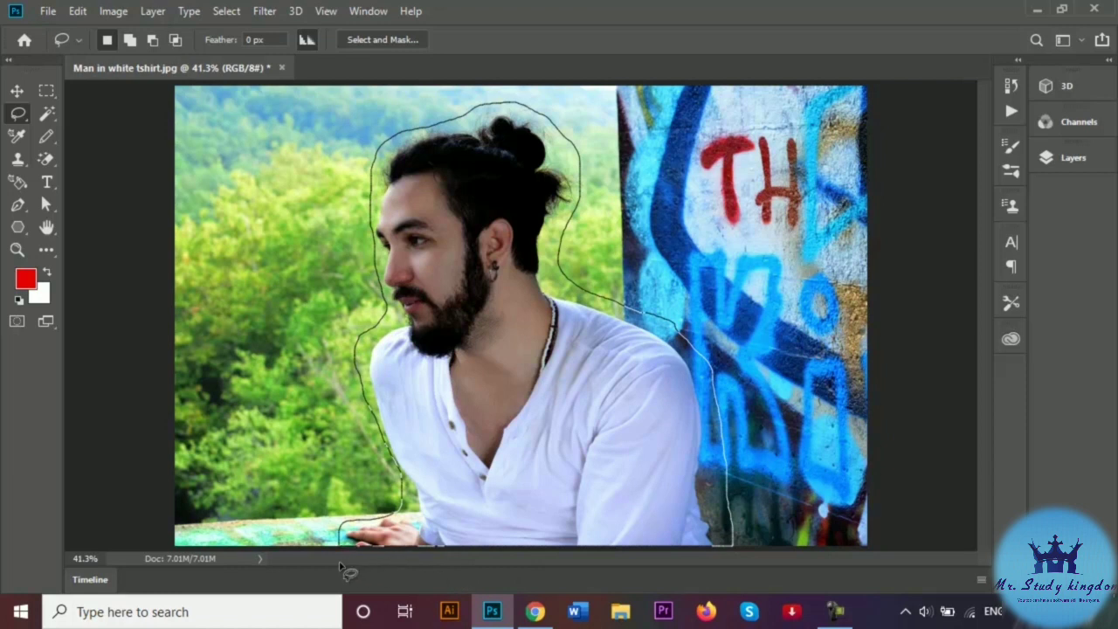
pyautogui.moveTo(340, 564); pyautogui.dragTo(340, 565)
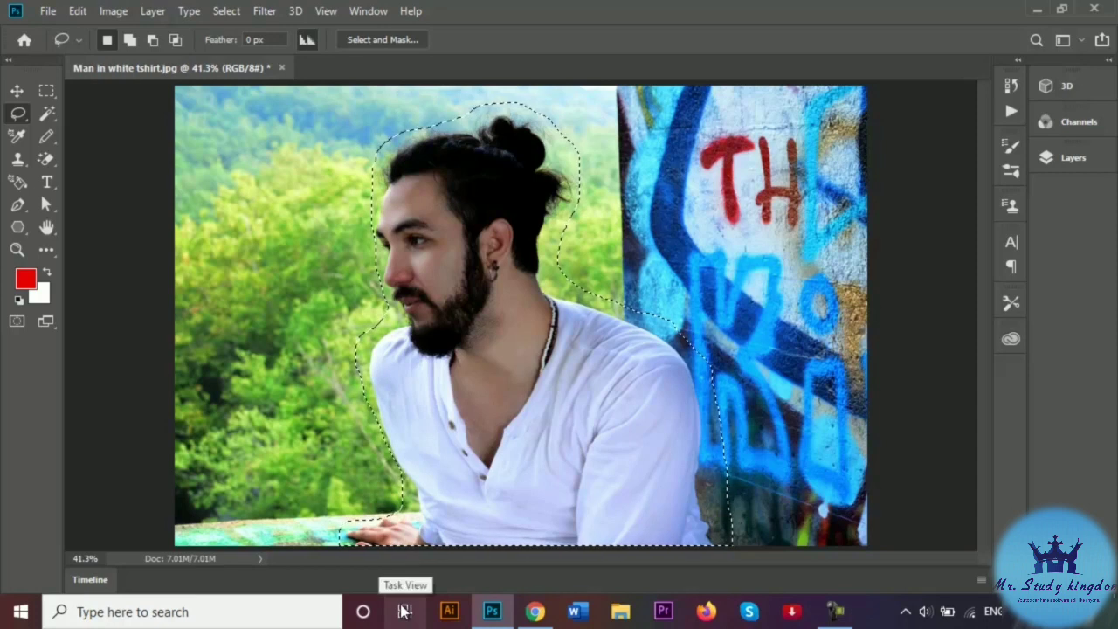
# - Fill the man's selection with Content-Aware contents, then deselect with Ctrl+D
pyautogui.rightClick(534, 325)
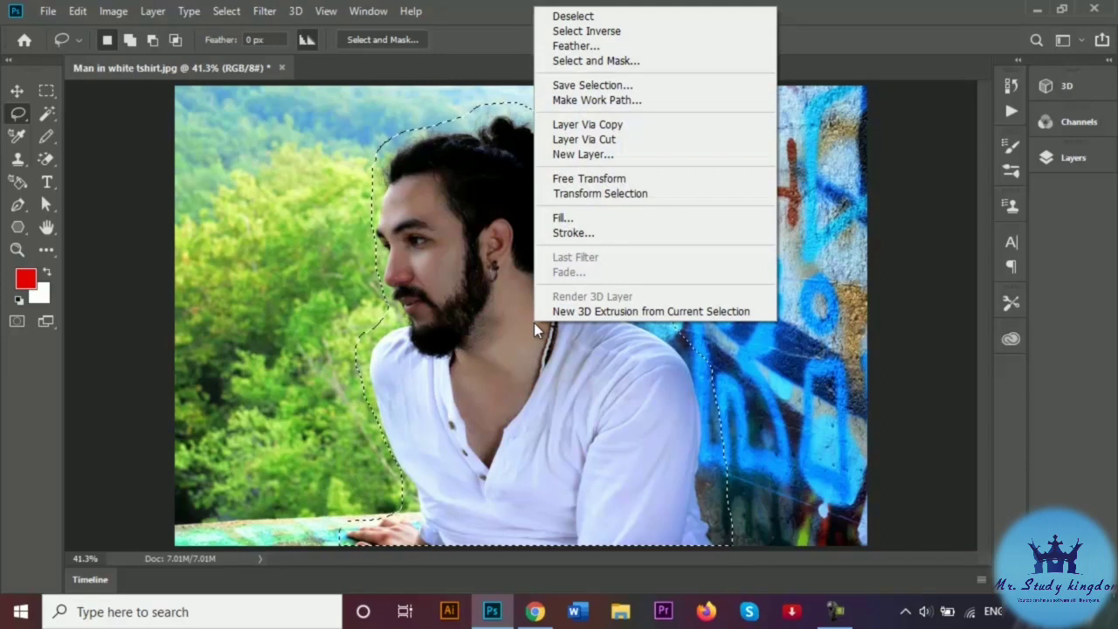
pyautogui.click(566, 219)
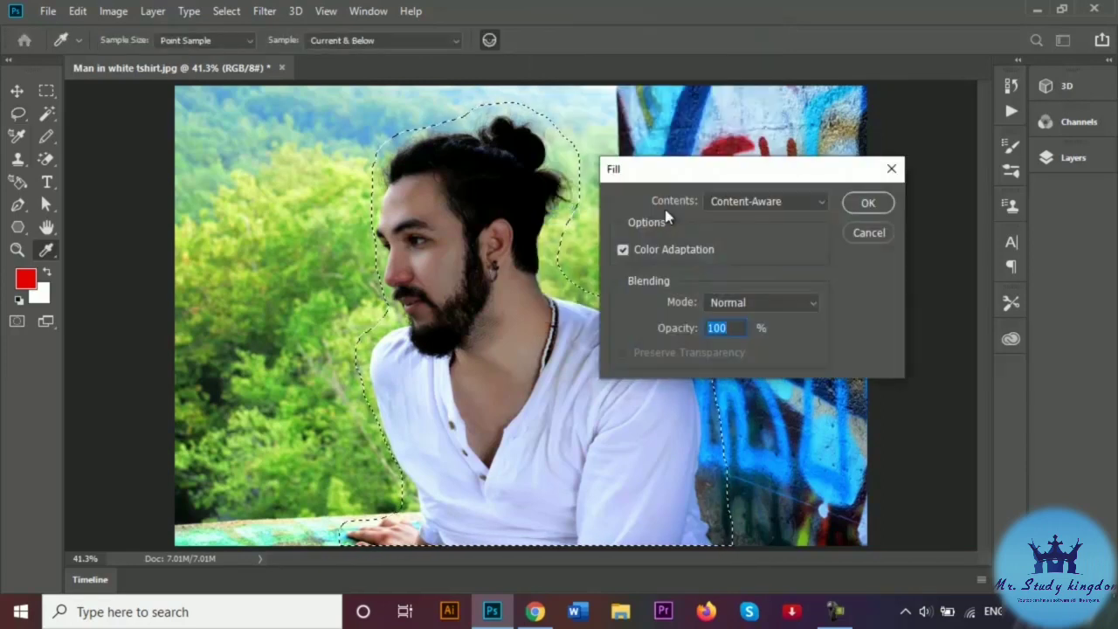
pyautogui.click(780, 204)
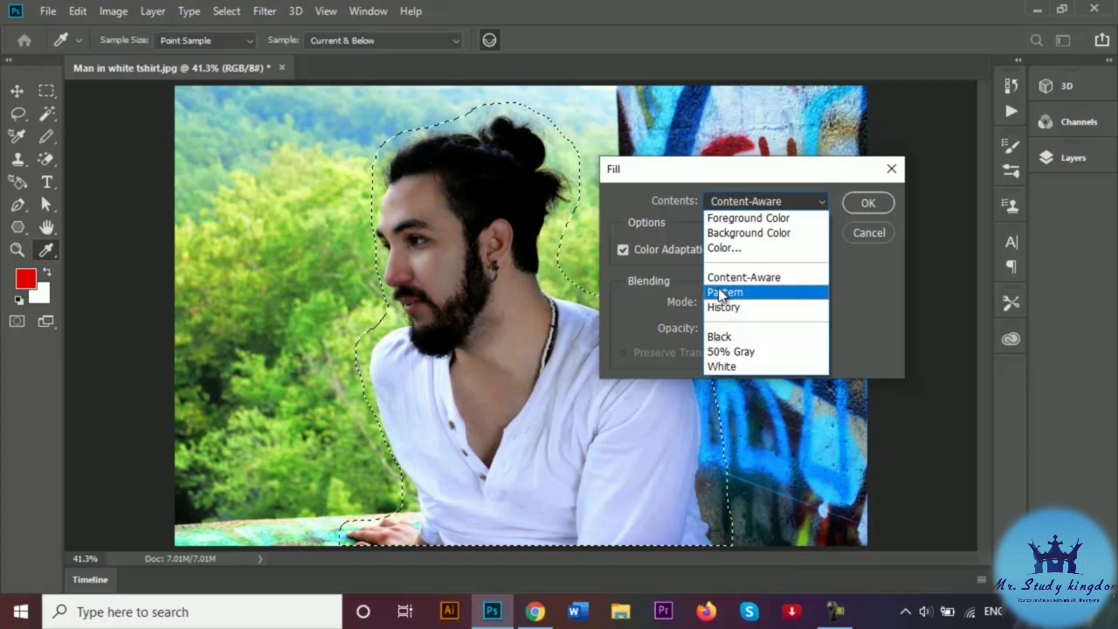
pyautogui.click(771, 281)
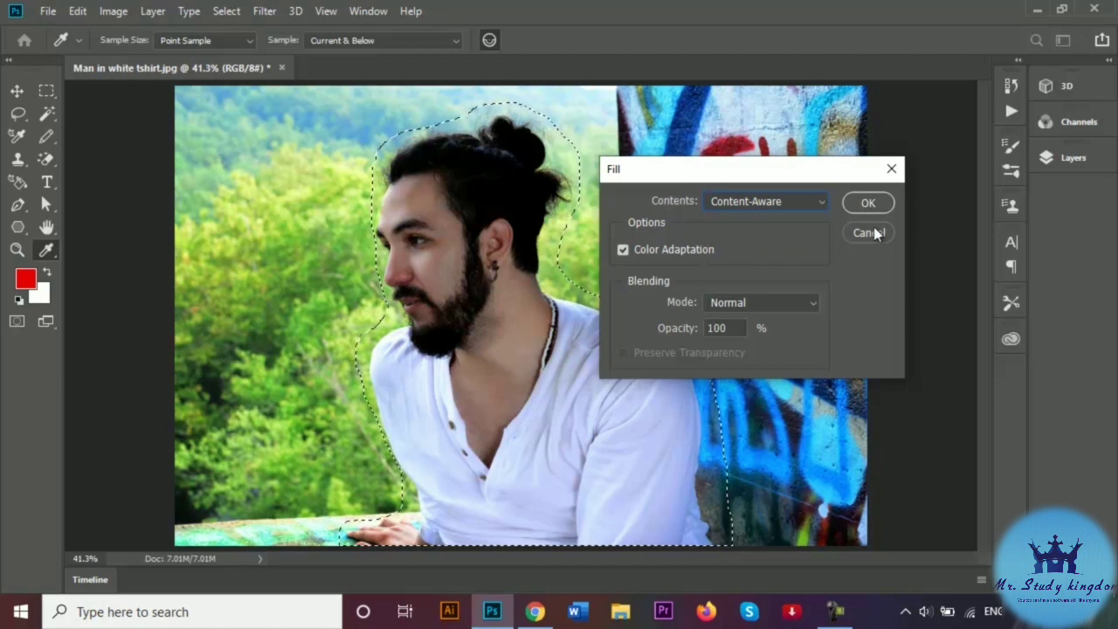
pyautogui.click(867, 202)
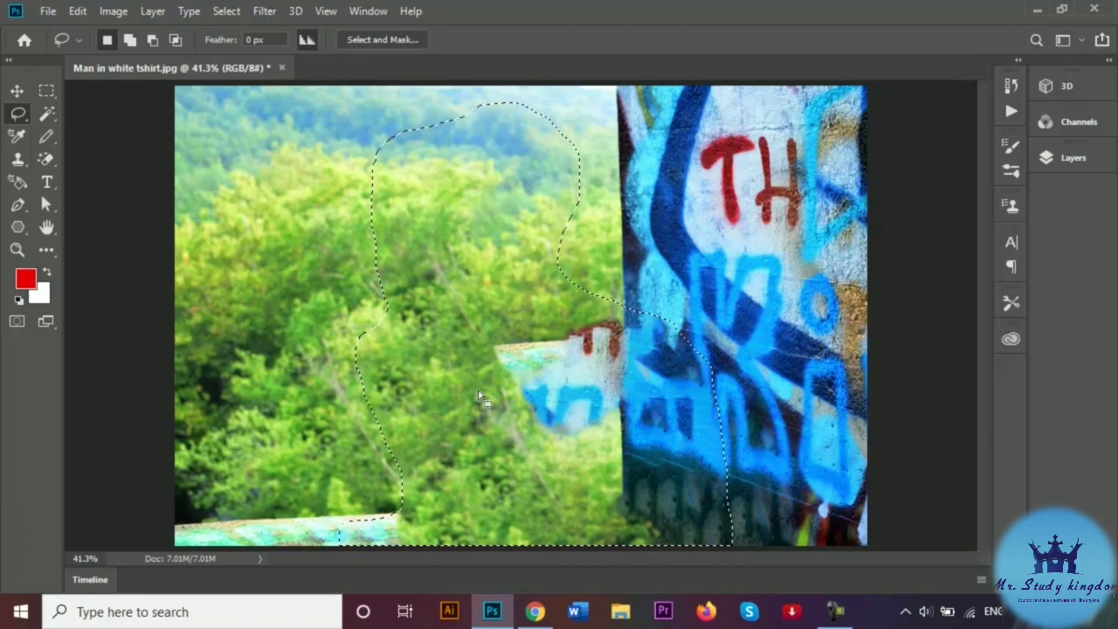
pyautogui.hotkey('ctrl', 'd')
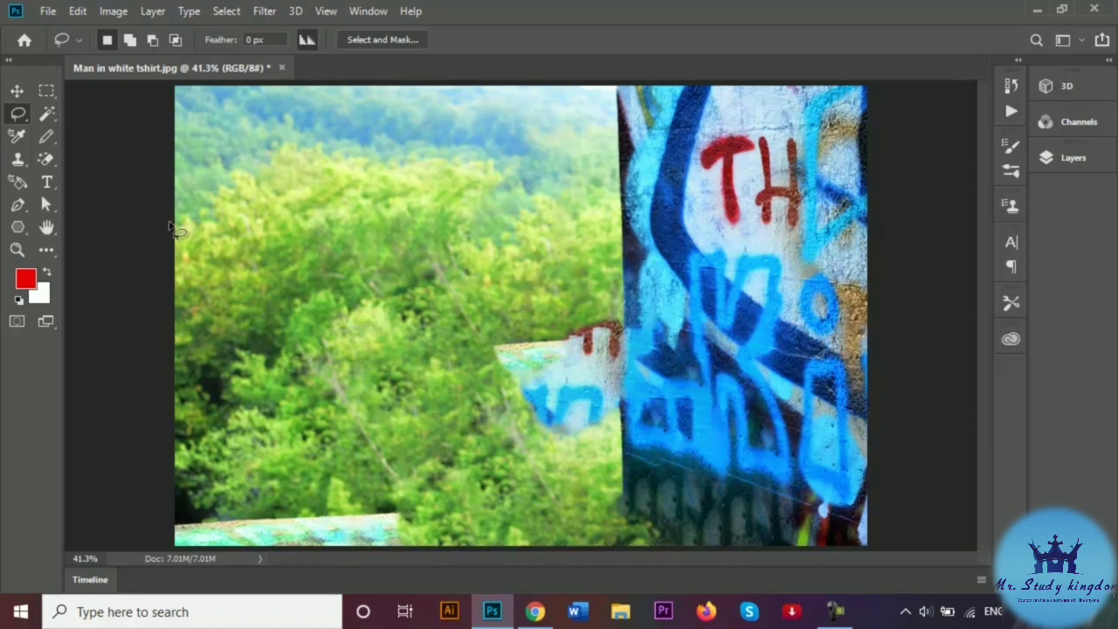
# - Lasso the graffiti patch, Content-Aware fill it, reset colours to black and white, and deselect
pyautogui.moveTo(477, 353)
pyautogui.mouseDown()
pyautogui.moveTo(506, 329)
pyautogui.moveTo(603, 317)
pyautogui.moveTo(626, 333)
pyautogui.moveTo(618, 421)
pyautogui.moveTo(575, 441)
pyautogui.moveTo(503, 431)
pyautogui.moveTo(466, 409)
pyautogui.moveTo(478, 354)
pyautogui.mouseUp()
pyautogui.rightClick(571, 391)
pyautogui.click(603, 295)
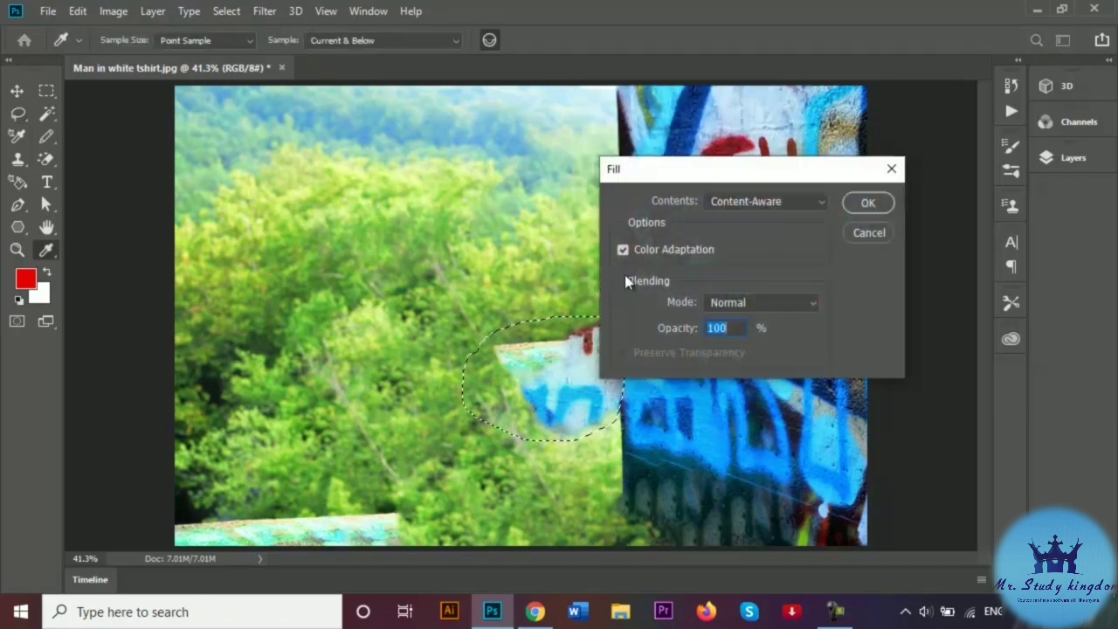
pyautogui.click(868, 204)
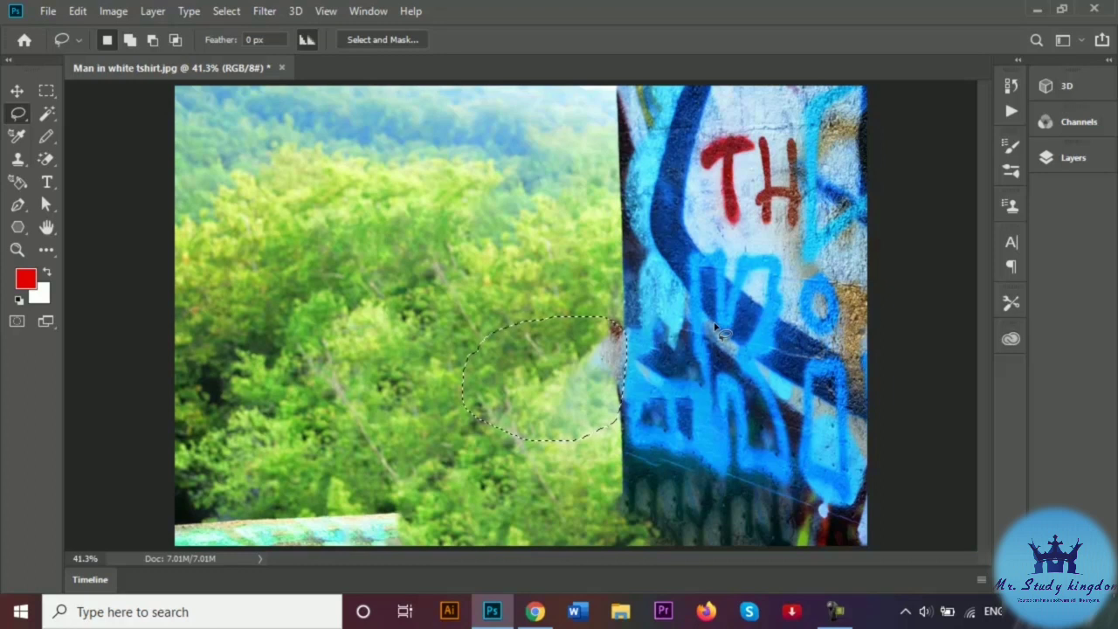
pyautogui.press('d')
pyautogui.hotkey('ctrl', 'd')
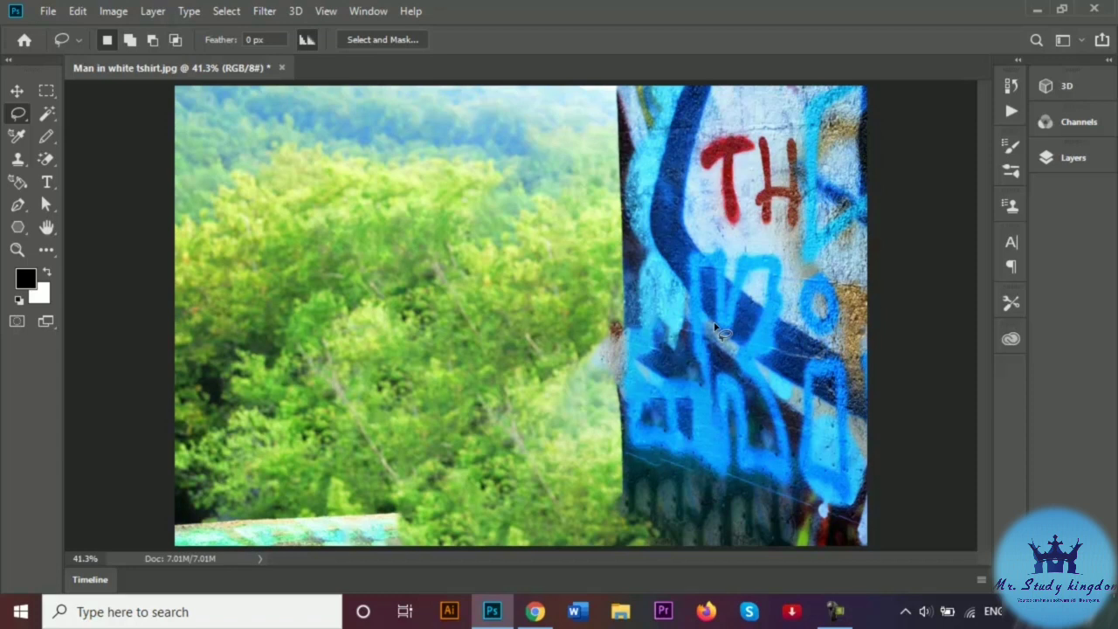
# - Undo both fills to restore the man, and switch to the Polygonal Lasso Tool
pyautogui.hotkey('ctrl', 'z')
pyautogui.hotkey('ctrl', 'z')
pyautogui.hotkey('ctrl', 'z')
pyautogui.hotkey('ctrl', 'z')
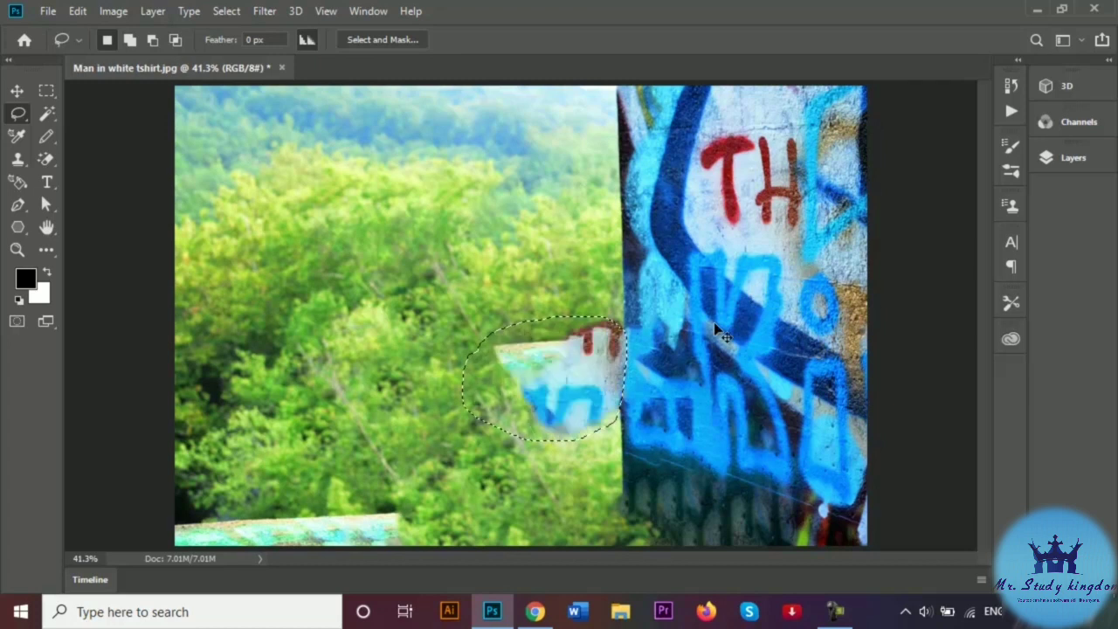
pyautogui.hotkey('ctrl', 'z')
pyautogui.hotkey('ctrl', 'z')
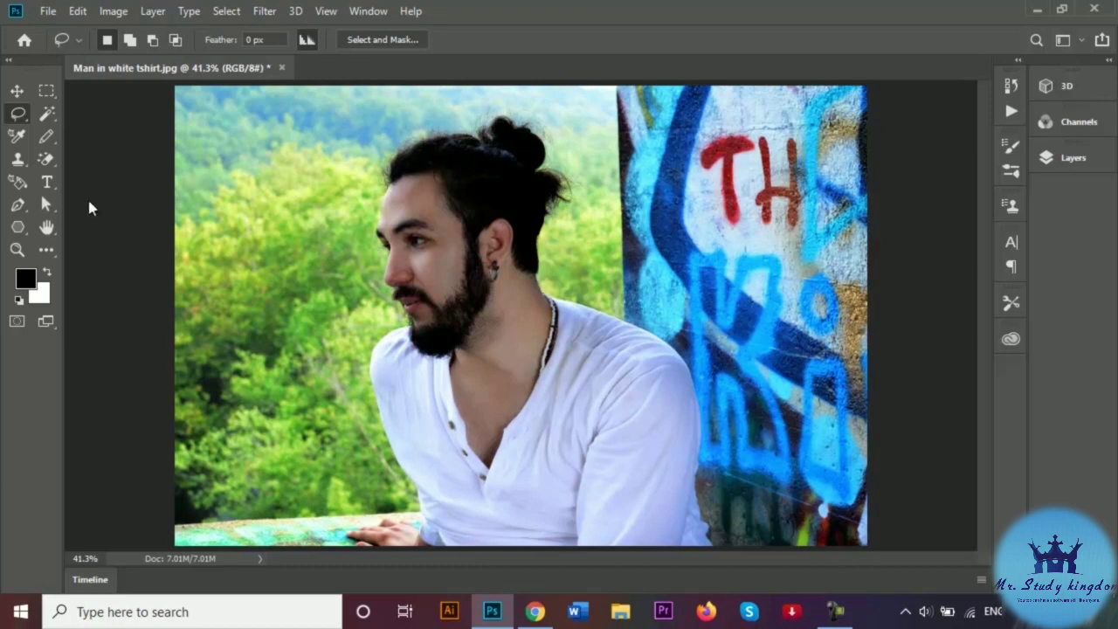
pyautogui.rightClick(21, 122)
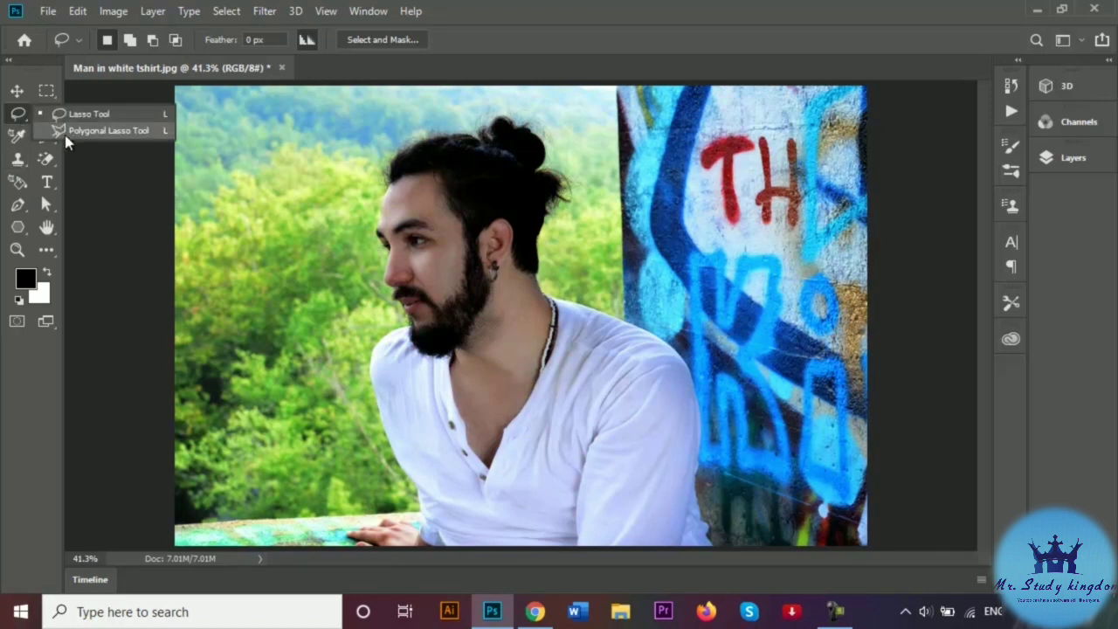
pyautogui.click(104, 130)
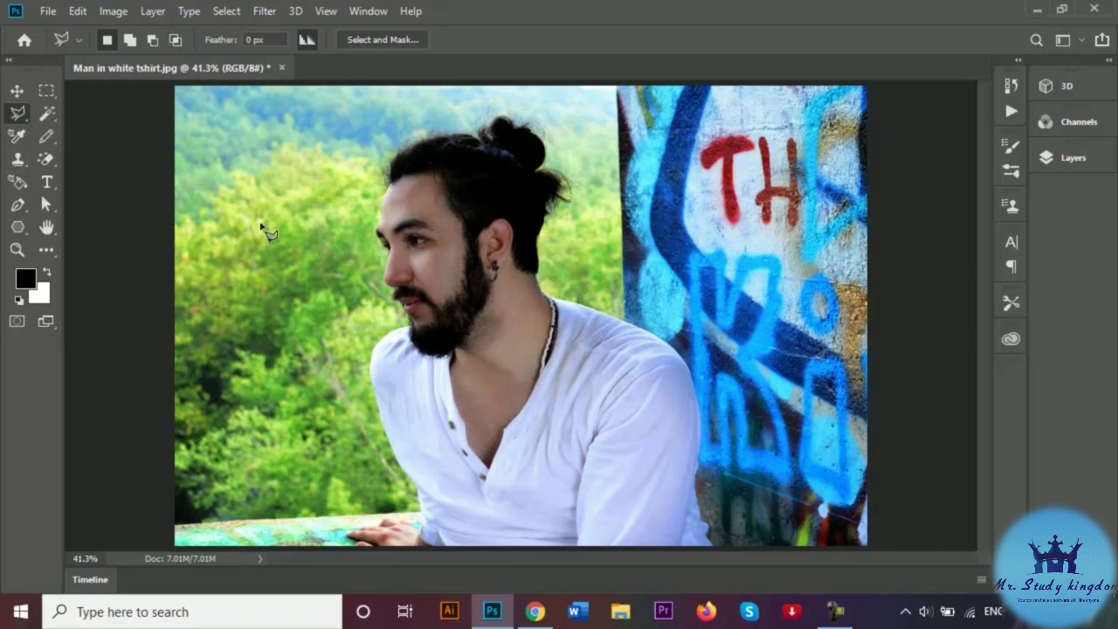
# - Start the polygonal outline at the bottom edge, placing points past the hand, beard and face to the hair
pyautogui.click(333, 543)
pyautogui.click(339, 512)
pyautogui.click(407, 513)
pyautogui.click(357, 324)
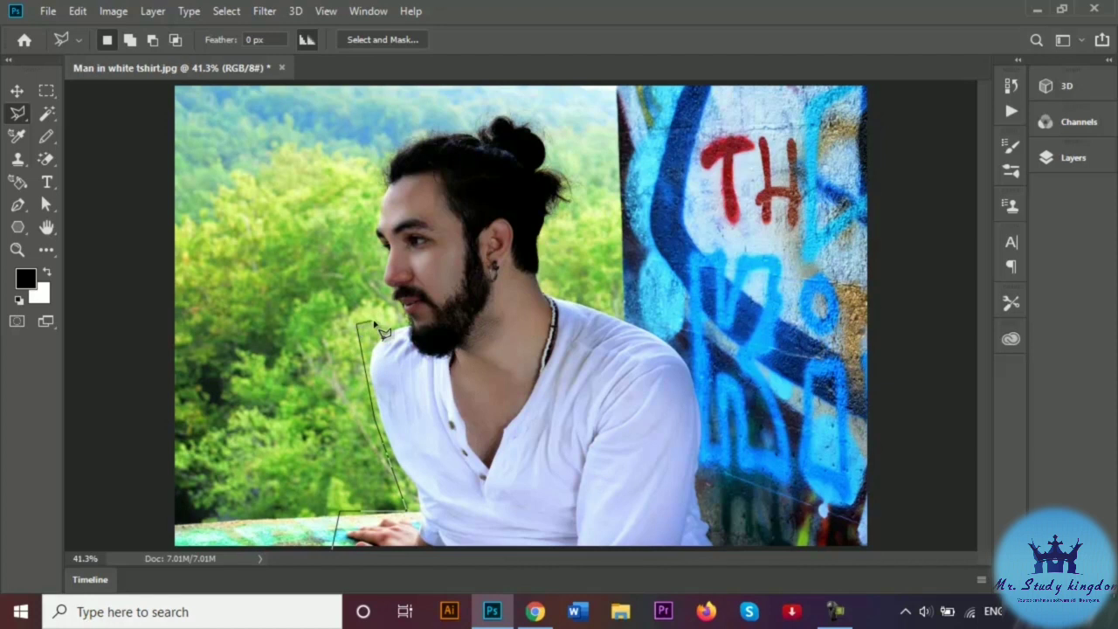
pyautogui.click(386, 318)
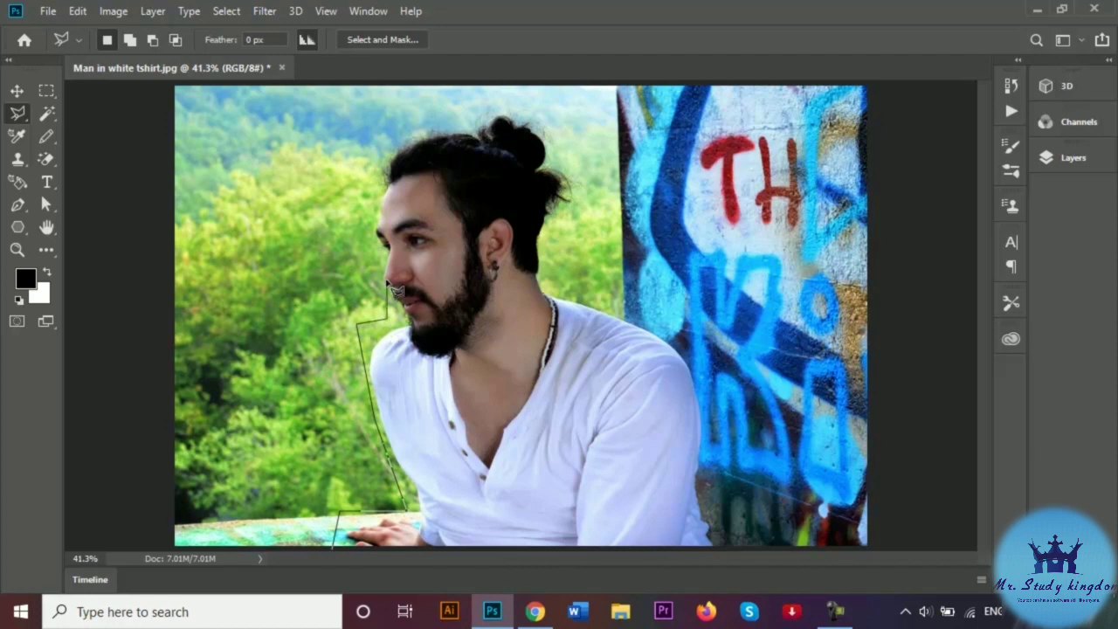
pyautogui.click(364, 198)
pyautogui.click(386, 150)
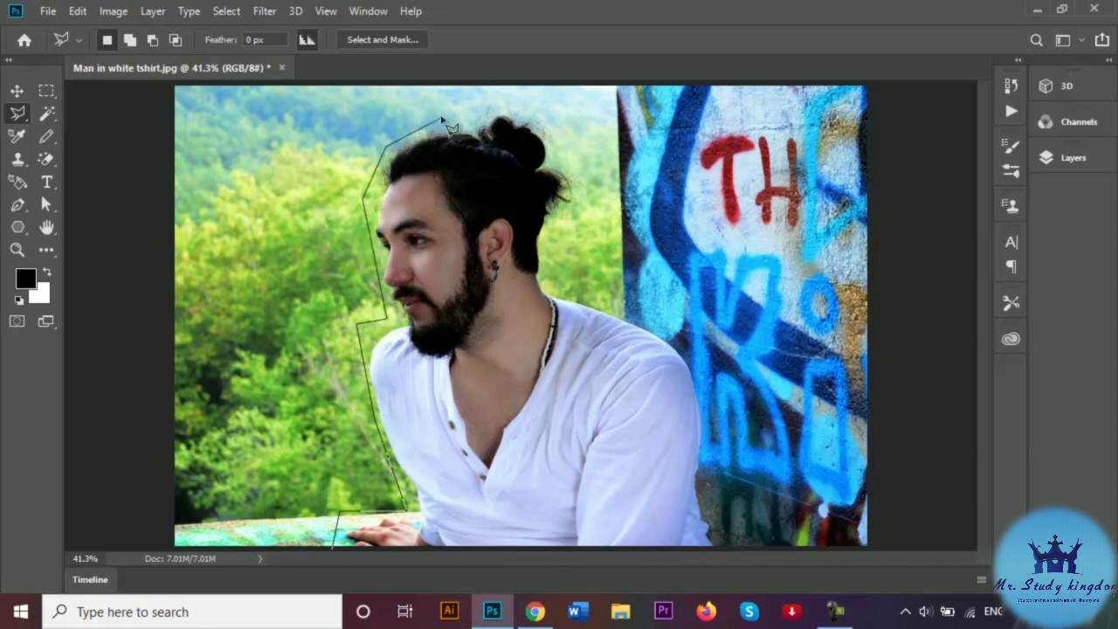
pyautogui.click(441, 117)
# - Continue the outline over the hair bun, behind the neck, down the shoulder, and close it at the bottom edge
pyautogui.click(499, 105)
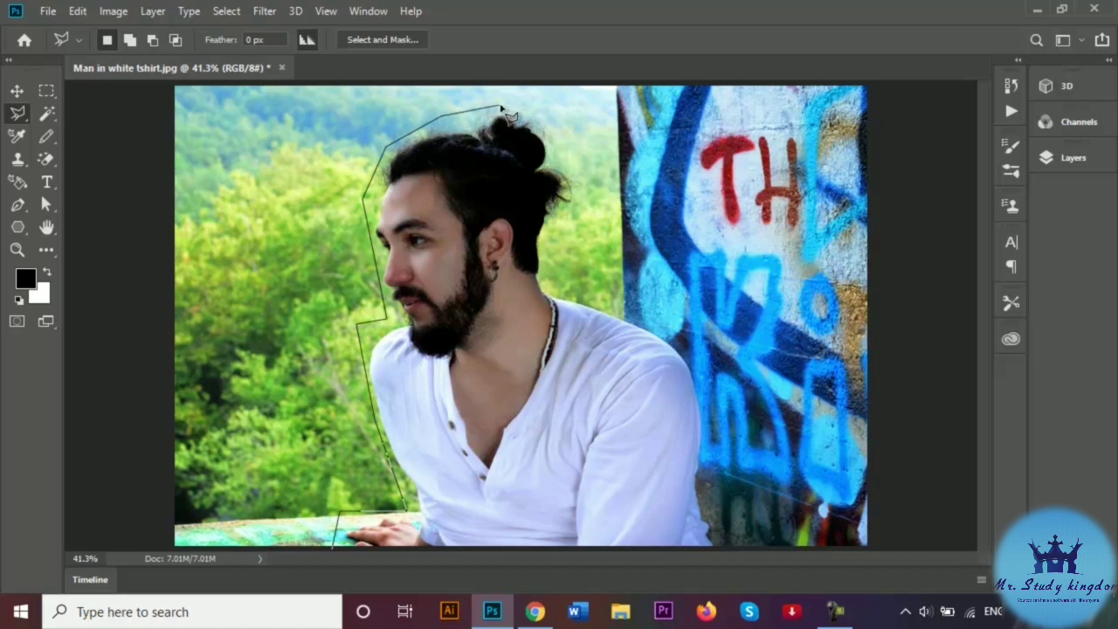
pyautogui.click(552, 123)
pyautogui.click(574, 170)
pyautogui.click(552, 259)
pyautogui.click(551, 284)
pyautogui.click(669, 330)
pyautogui.click(700, 378)
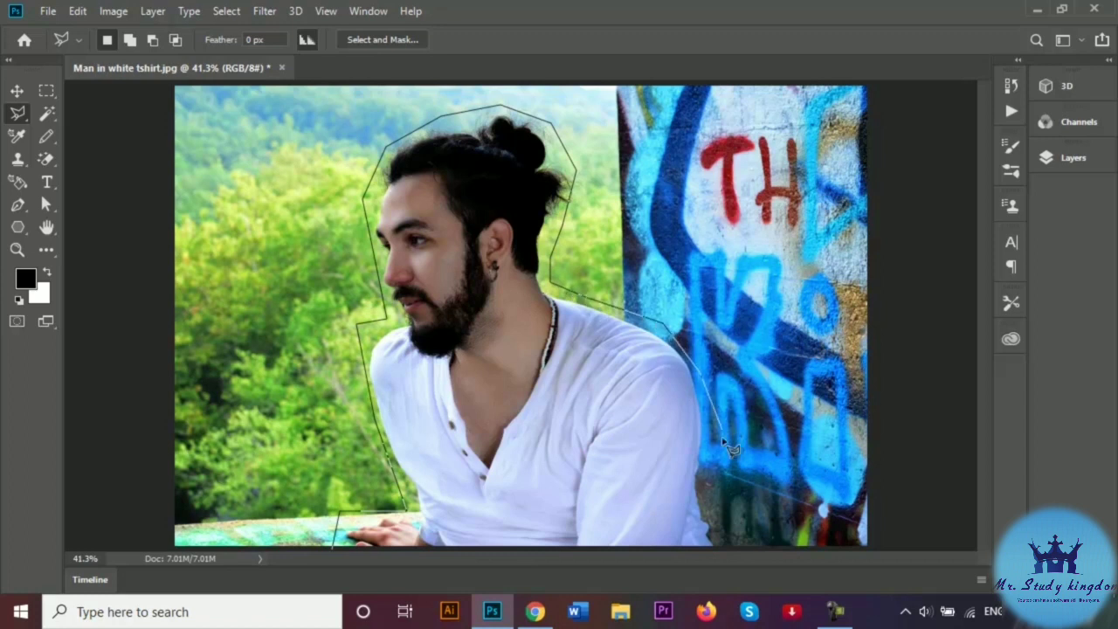
pyautogui.click(711, 472)
pyautogui.click(710, 521)
pyautogui.click(725, 547)
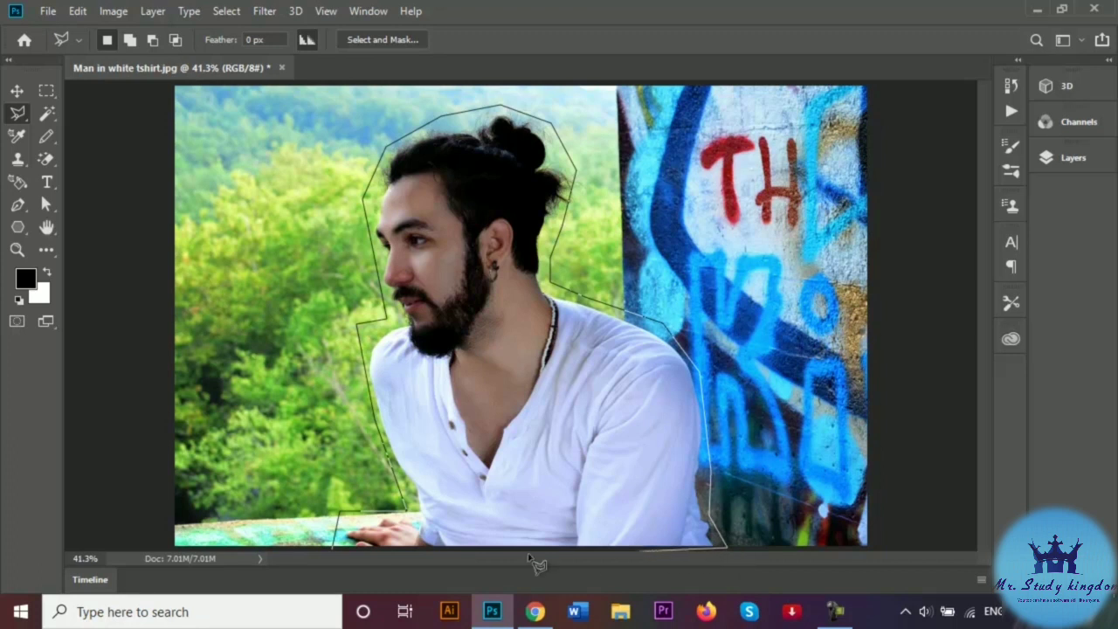
pyautogui.click(334, 553)
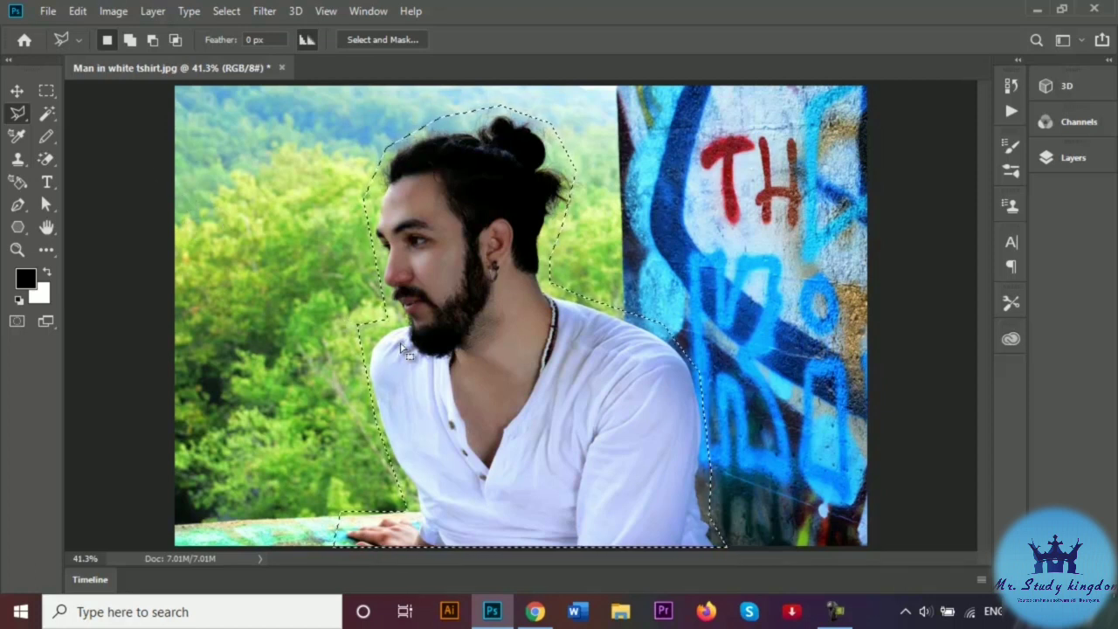
# - Content-Aware fill the polygonal selection and deselect, then return to the original photo with nothing selected
pyautogui.rightClick(426, 335)
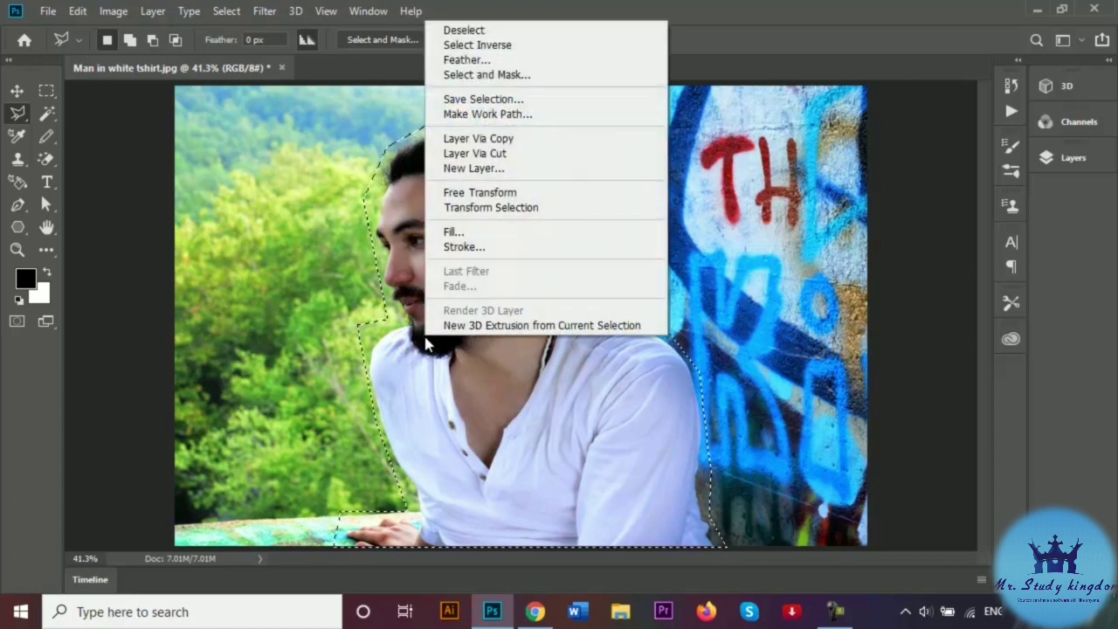
pyautogui.click(500, 234)
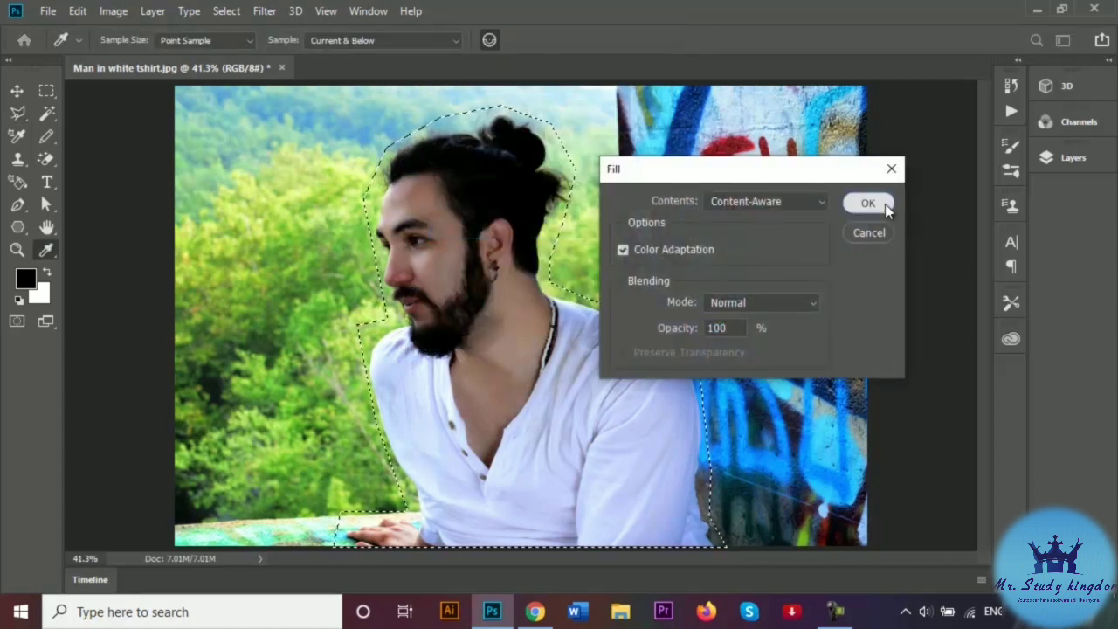
pyautogui.click(877, 203)
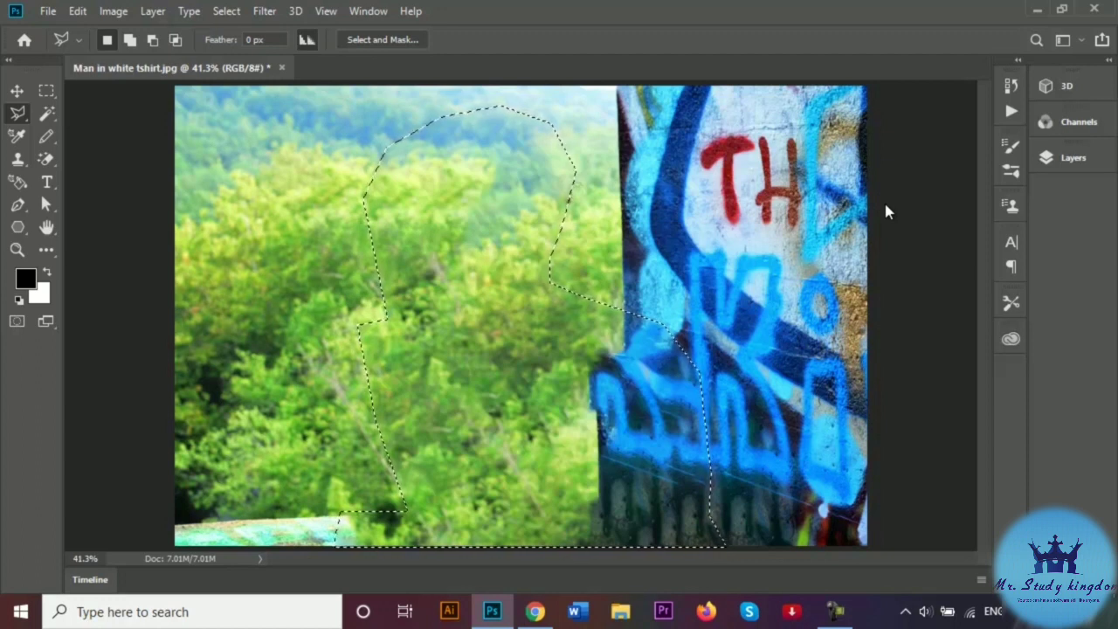
pyautogui.hotkey('ctrl', 'd')
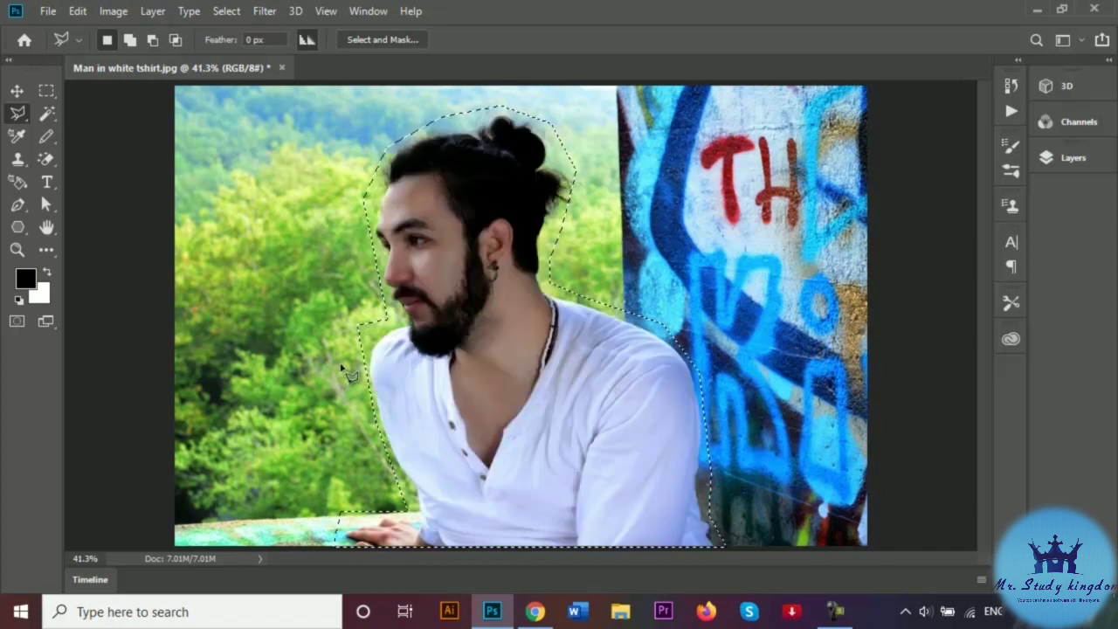
pyautogui.hotkey('ctrl', 'd')
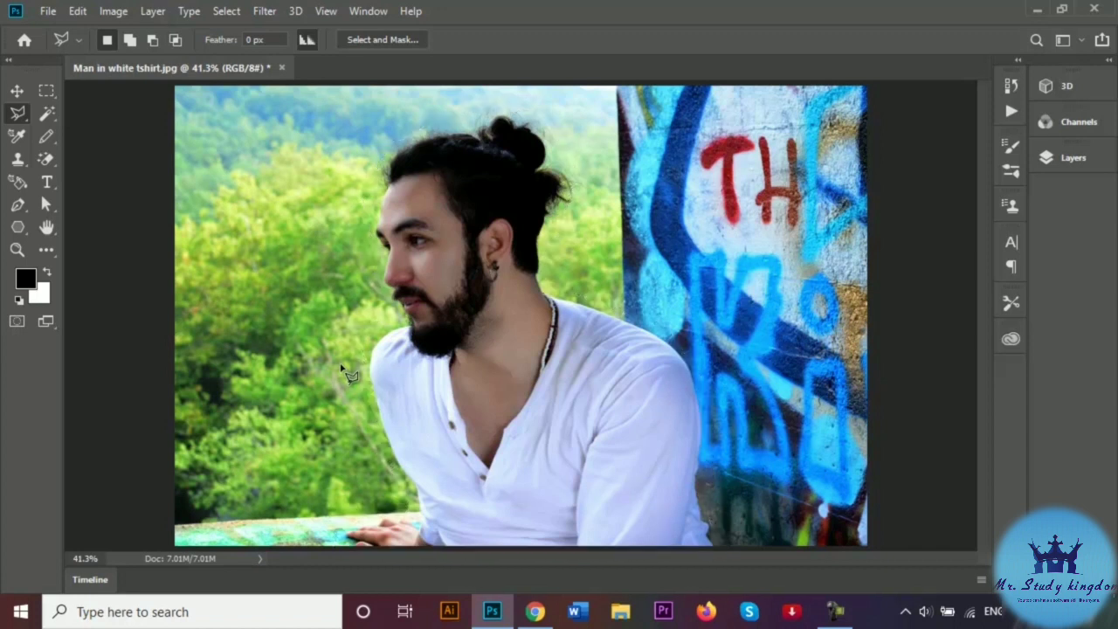